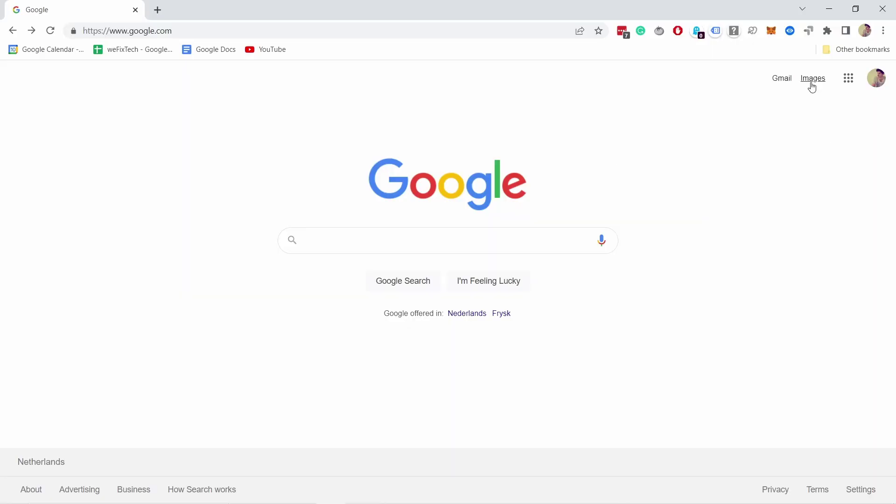
# Step: Search Google Images for 'people working in office' limited to Creative Commons licenses
pyautogui.click(340, 237)
pyautogui.write('people working in office')
pyautogui.press('Return')
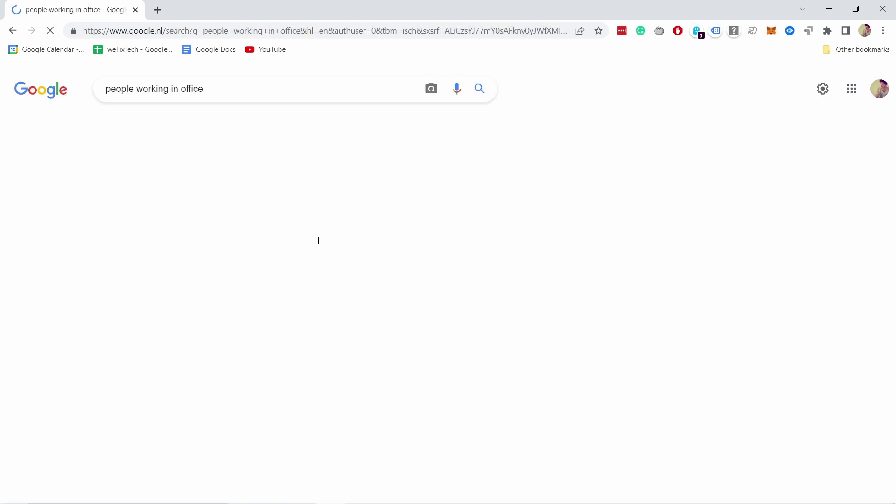
pyautogui.click(476, 124)
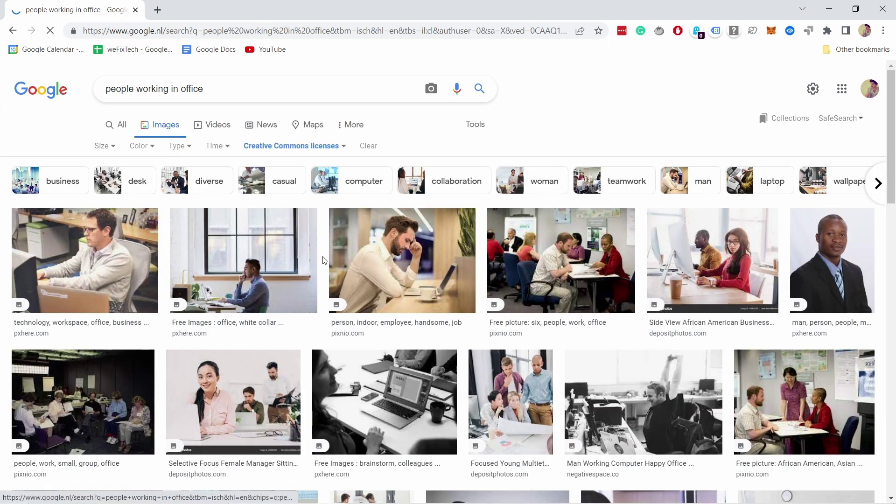
pyautogui.scroll(-5, 342, 250)
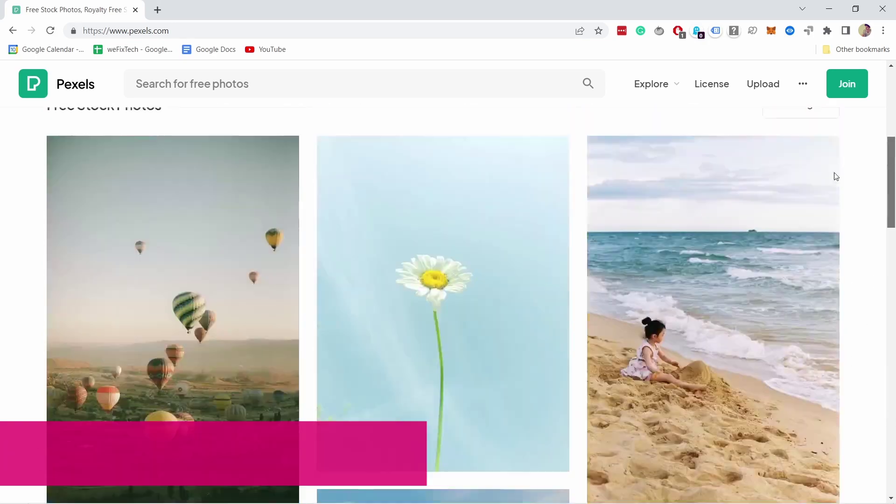
# Step: Paste 'frustrated with work' into the Pexels search bar to start a photo search
pyautogui.click(326, 238)
pyautogui.write('frustrated with work')
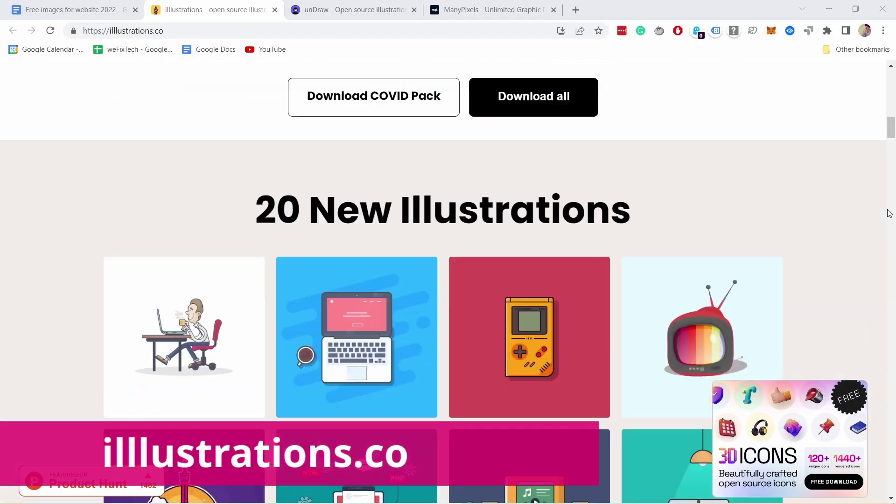
# Step: Scroll through the unDraw and ManyPixels illustrations and the Pexels nature videos
pyautogui.scroll(-5, 889, 213)
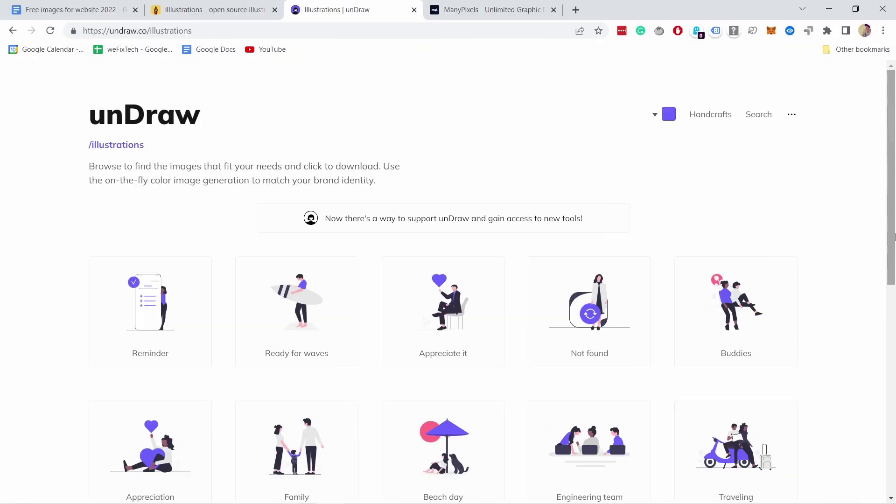
pyautogui.scroll(-8, 893, 238)
pyautogui.scroll(-15, 894, 238)
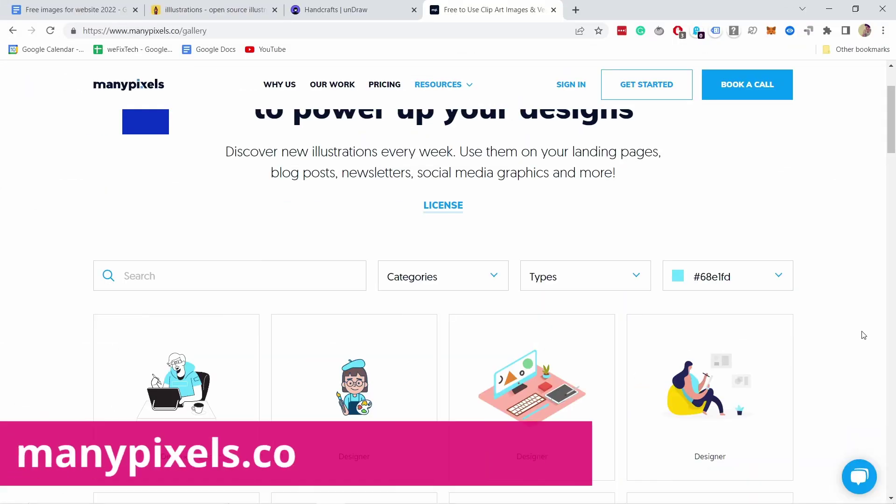
pyautogui.scroll(-12, 863, 335)
pyautogui.scroll(-20, 864, 336)
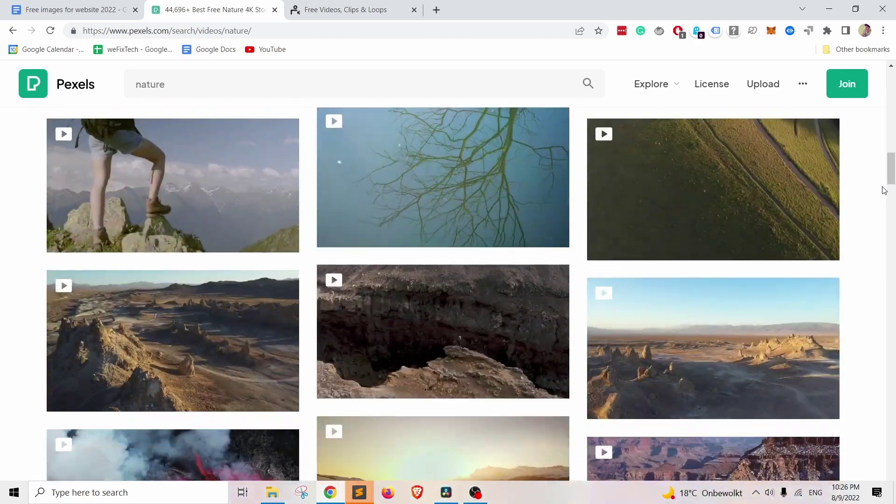
pyautogui.scroll(-15, 884, 190)
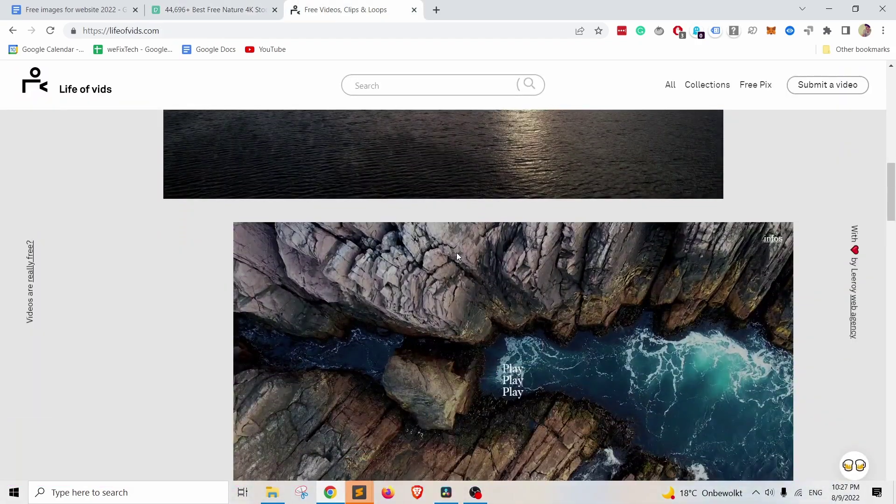
pyautogui.scroll(-5, 457, 253)
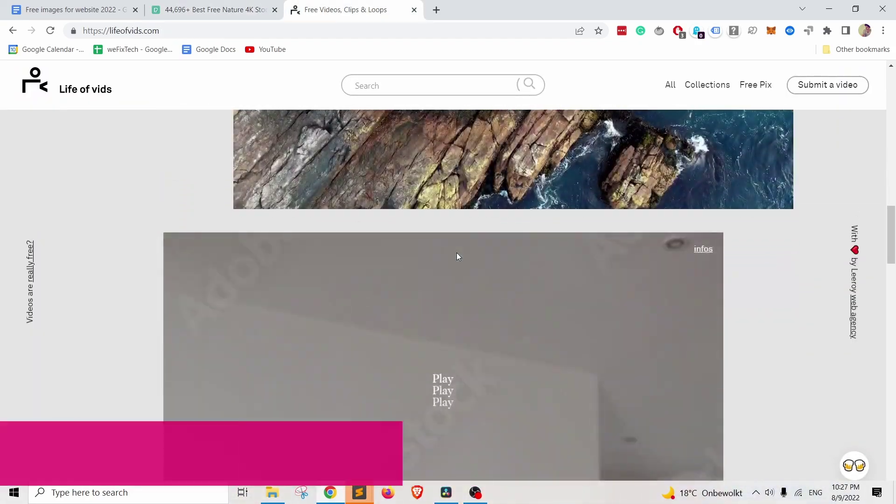
pyautogui.scroll(-15, 456, 253)
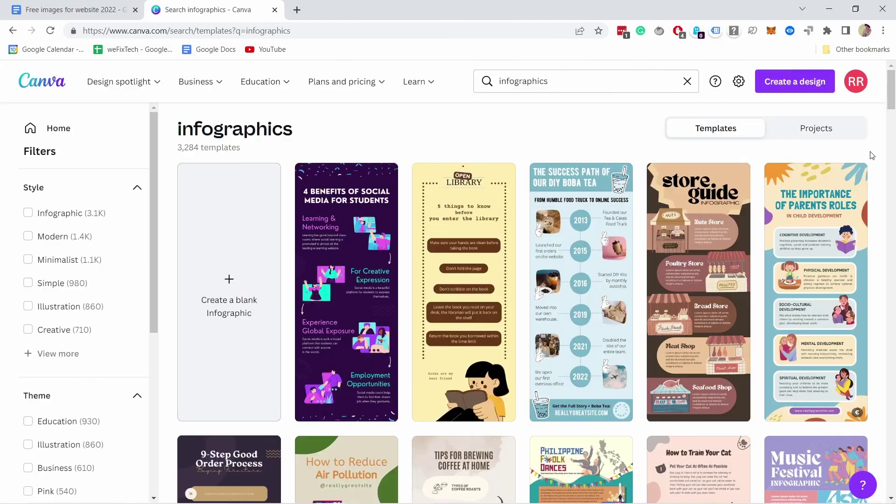
# Step: Scroll through Canva's 9,474 resume template results
pyautogui.scroll(-5, 871, 155)
pyautogui.scroll(-3, 872, 155)
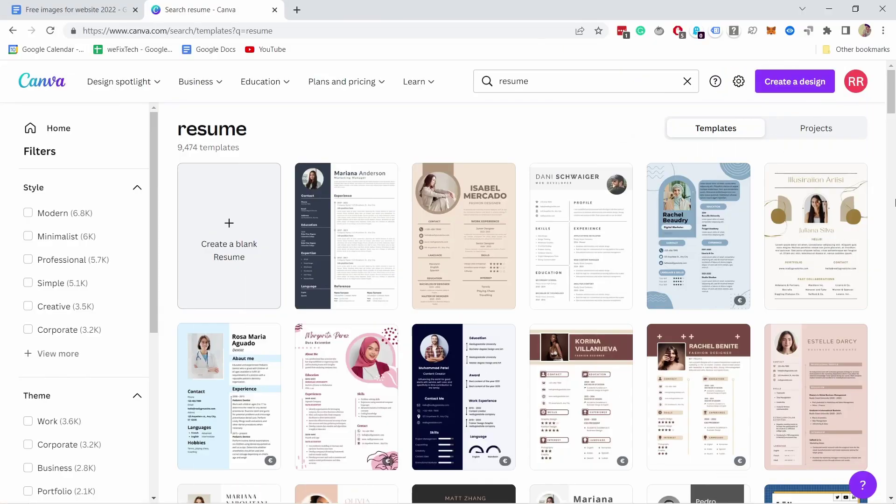
pyautogui.scroll(-4, 895, 202)
pyautogui.scroll(-10, 895, 202)
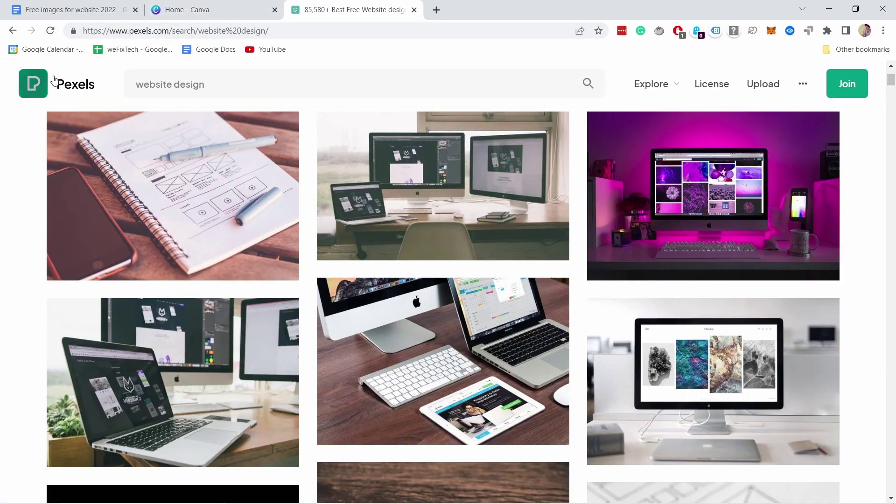
# Step: Download the Notebook Beside the Iphone on Table photo at Medium size, 1280×853
pyautogui.moveTo(150, 150)
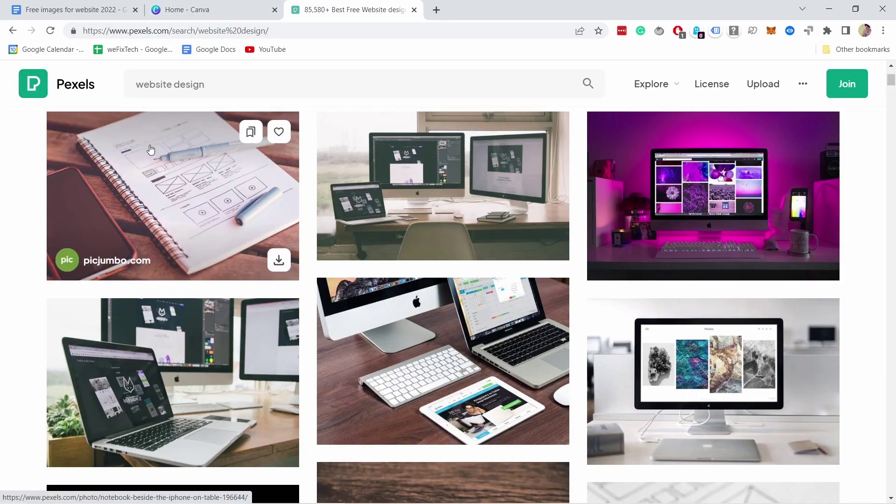
pyautogui.click(177, 192)
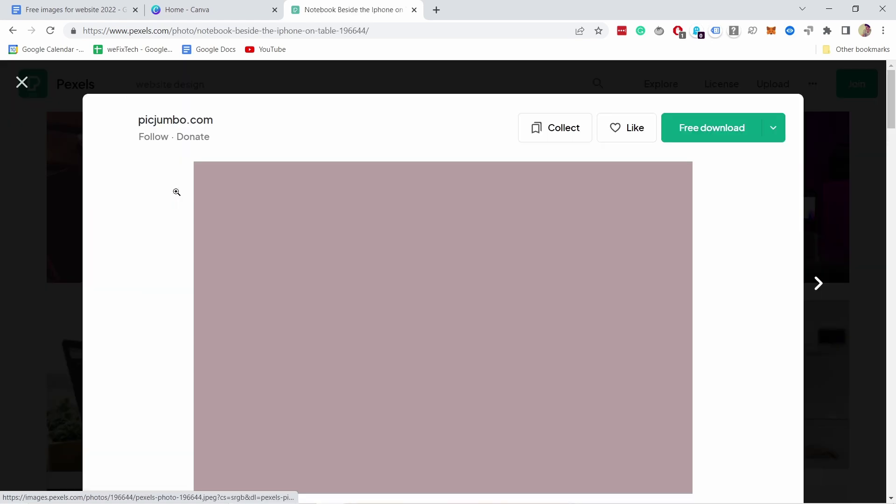
pyautogui.scroll(-4, 470, 282)
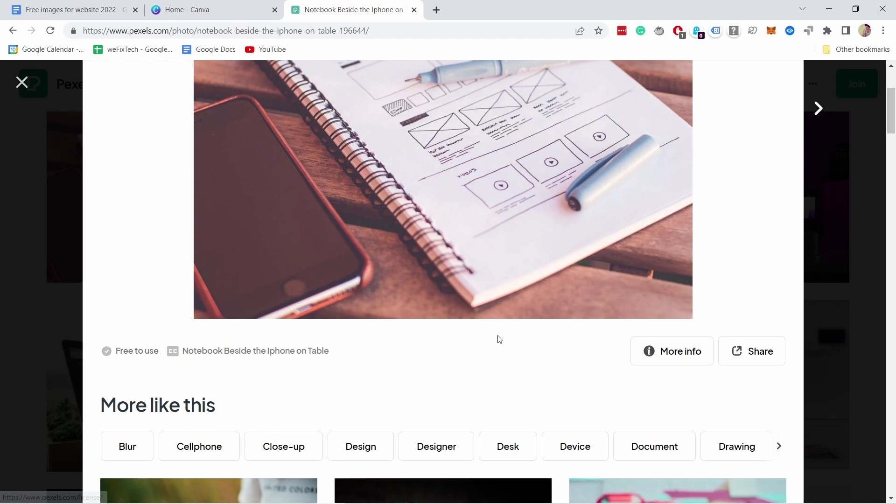
pyautogui.scroll(4, 507, 341)
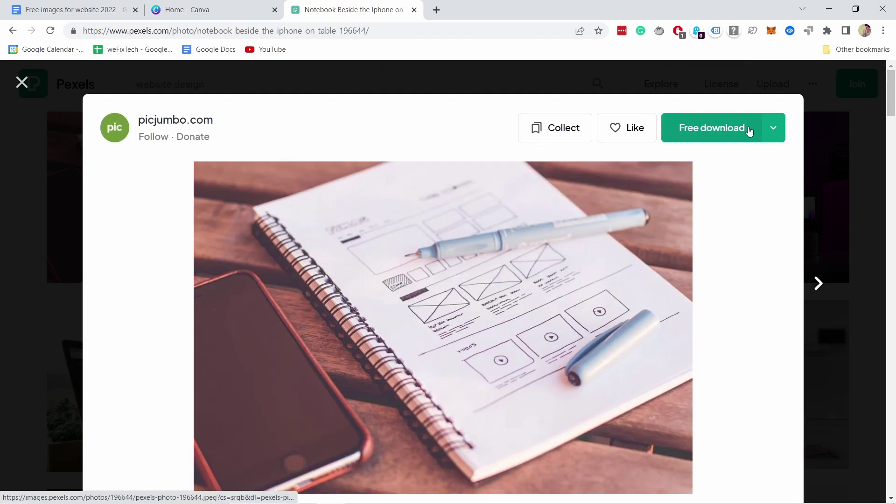
pyautogui.click(774, 131)
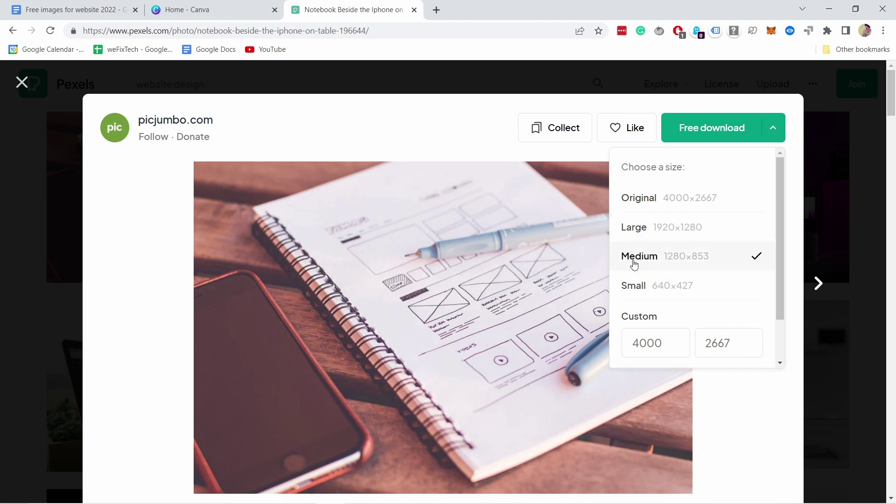
pyautogui.scroll(-3, 644, 265)
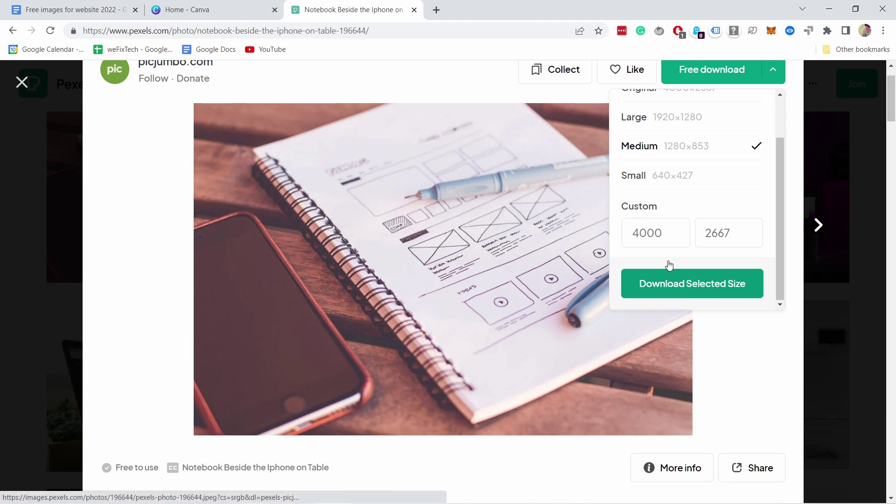
pyautogui.click(664, 244)
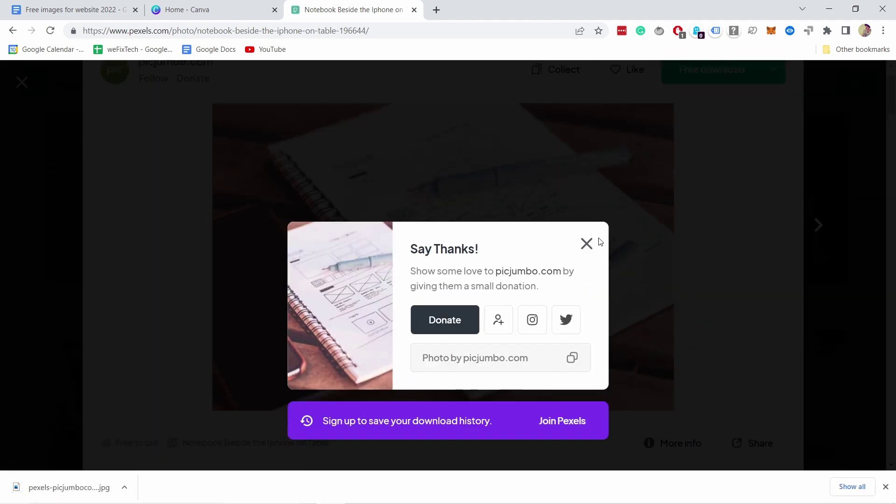
pyautogui.click(562, 235)
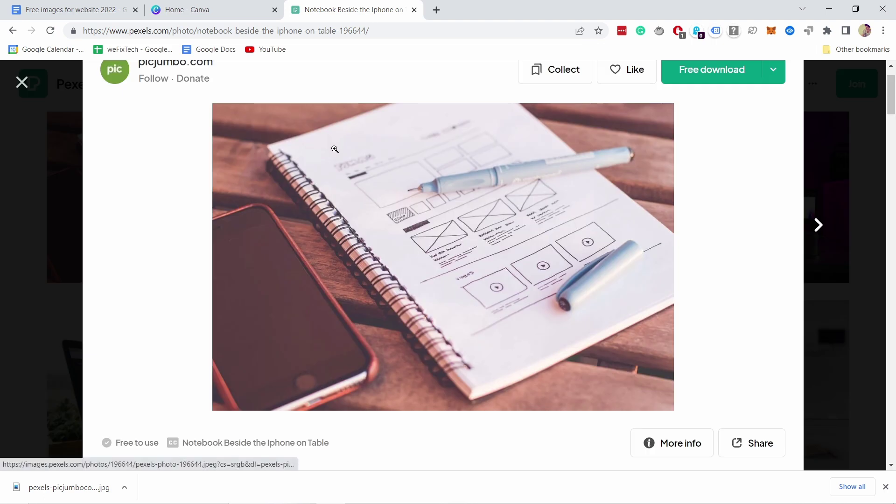
# Step: Import pexels-picjumbocom-196644.jpg from Downloads into Canva through Create a design > Edit photo
pyautogui.click(186, 11)
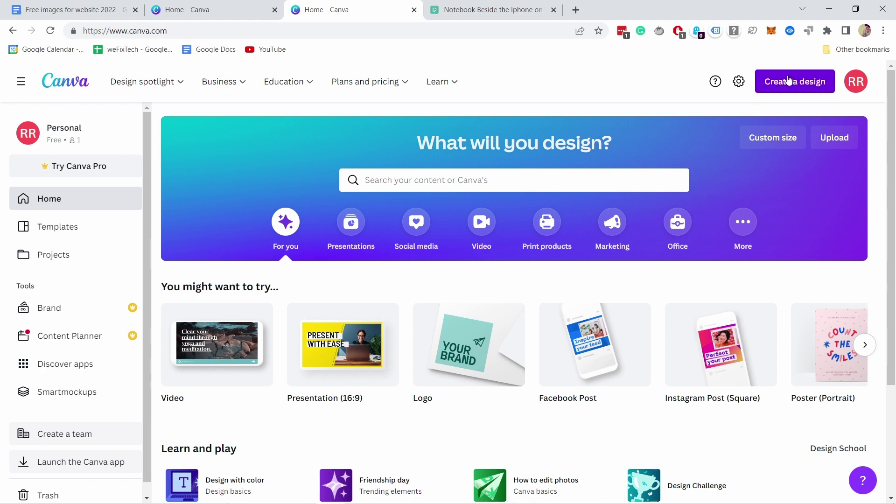
pyautogui.click(789, 81)
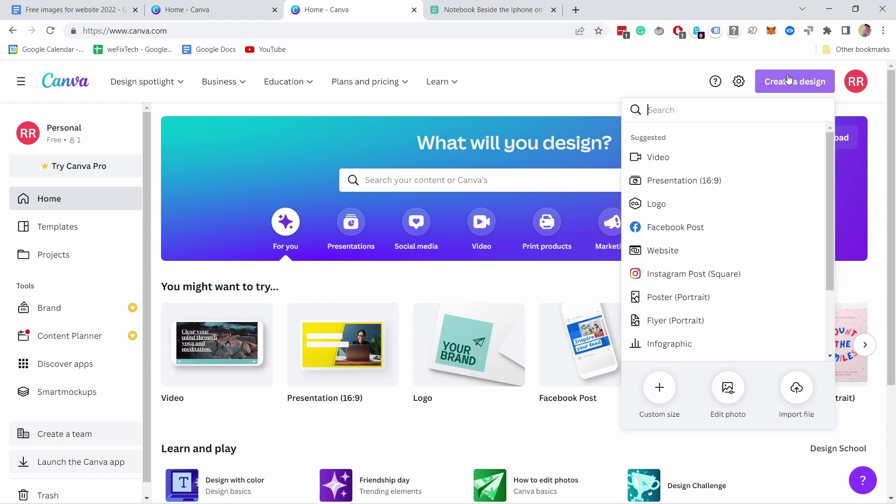
pyautogui.click(727, 392)
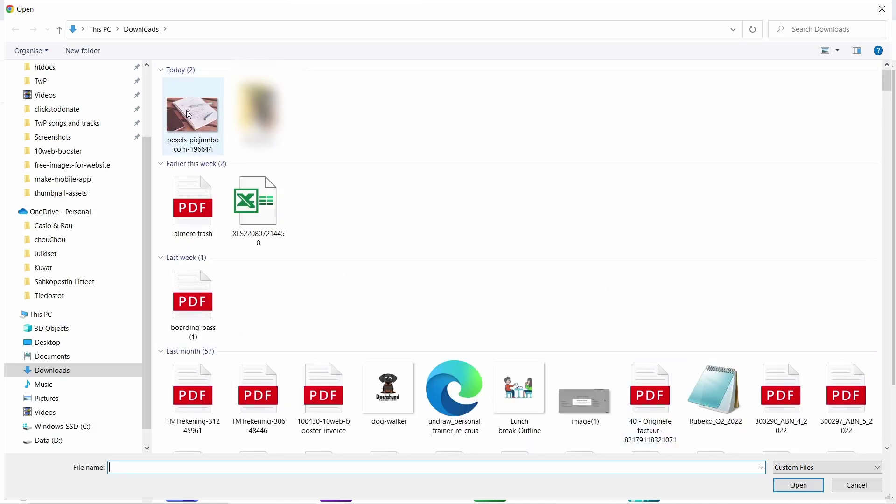
pyautogui.click(191, 115)
pyautogui.click(799, 485)
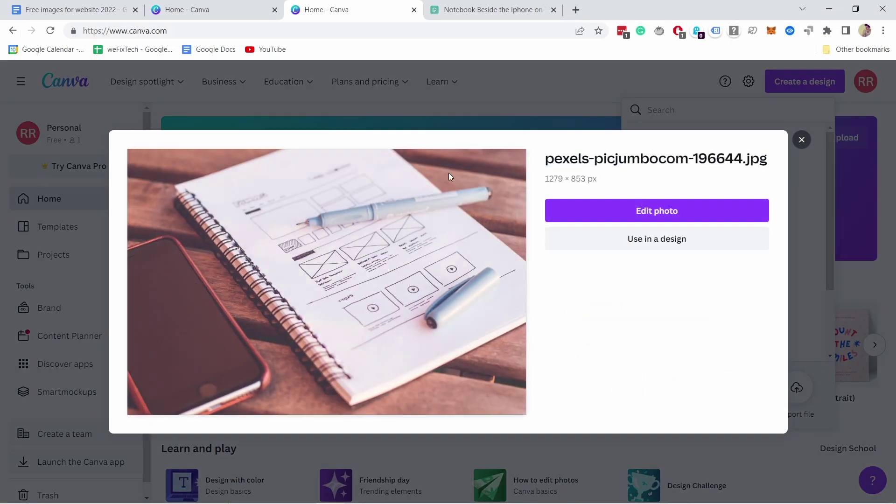
# Step: Preview the Photogenic Flint filter on the notebook photo, then cancel it to keep the original
pyautogui.click(641, 207)
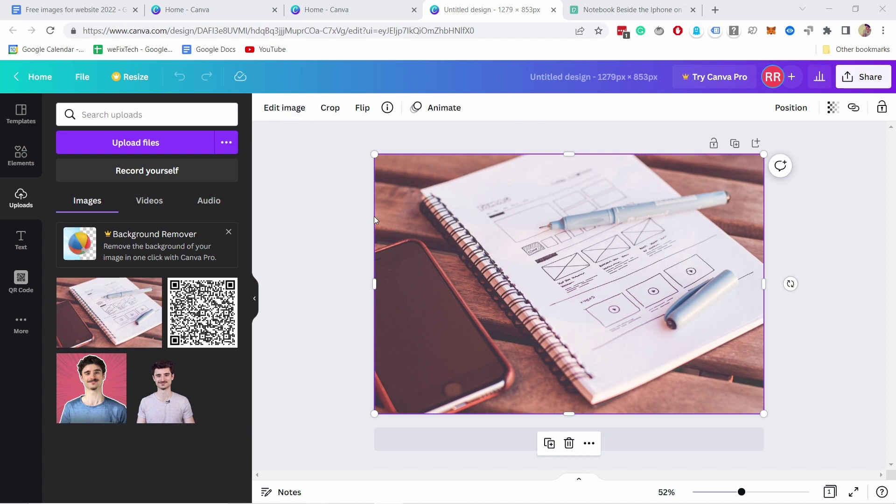
pyautogui.click(294, 111)
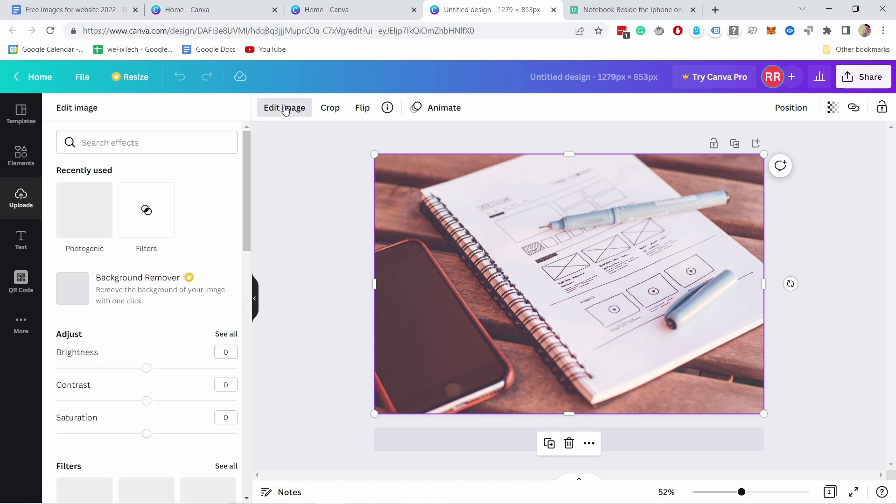
pyautogui.scroll(-3, 195, 204)
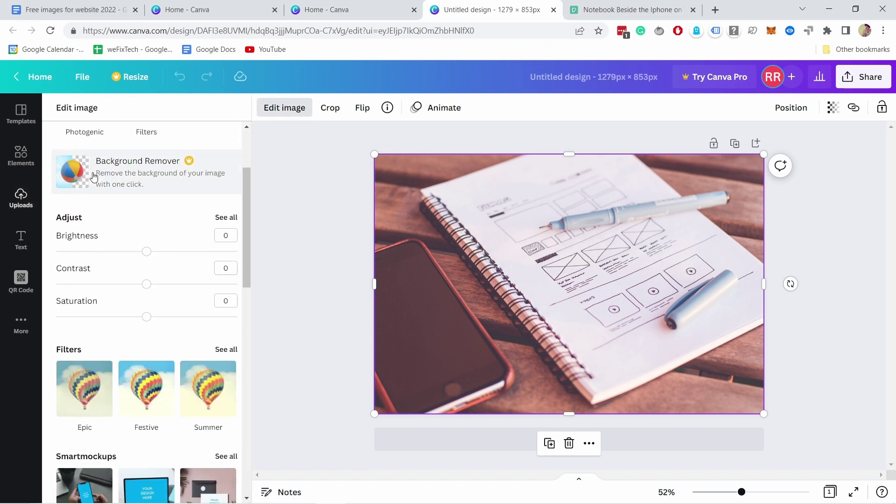
pyautogui.scroll(-4, 194, 252)
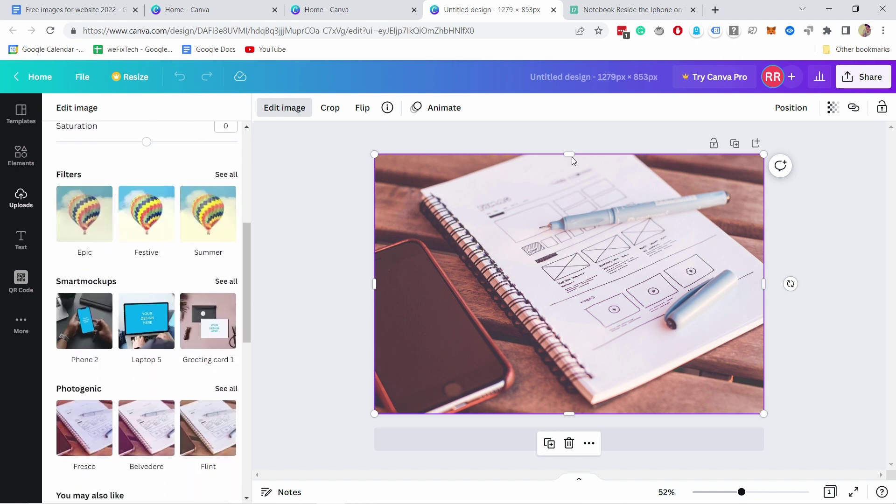
pyautogui.scroll(-3, 93, 172)
pyautogui.scroll(-4, 89, 171)
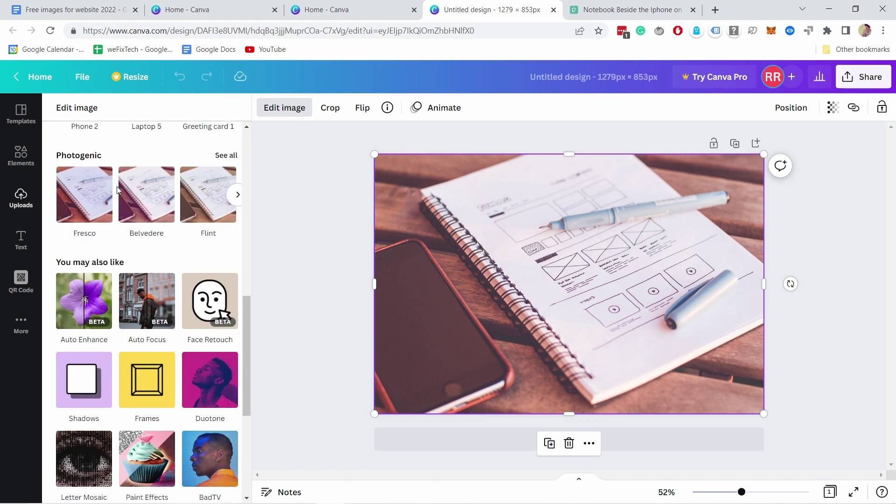
pyautogui.scroll(3, 187, 264)
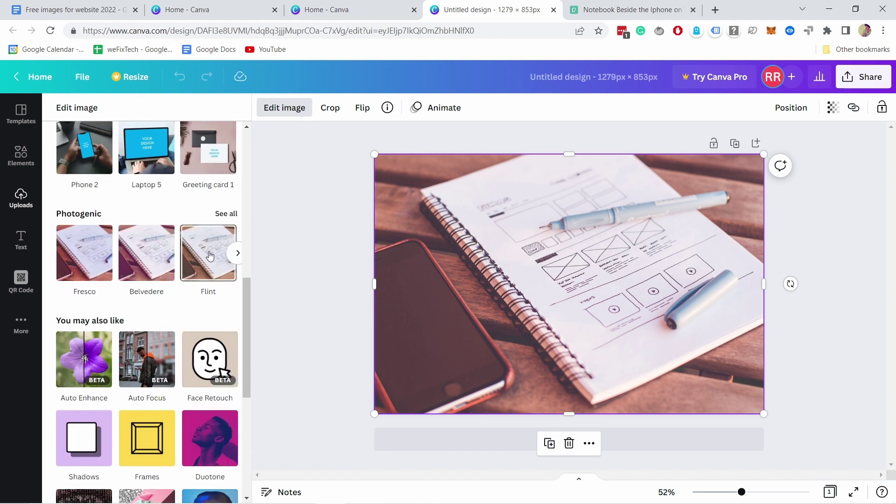
pyautogui.click(208, 252)
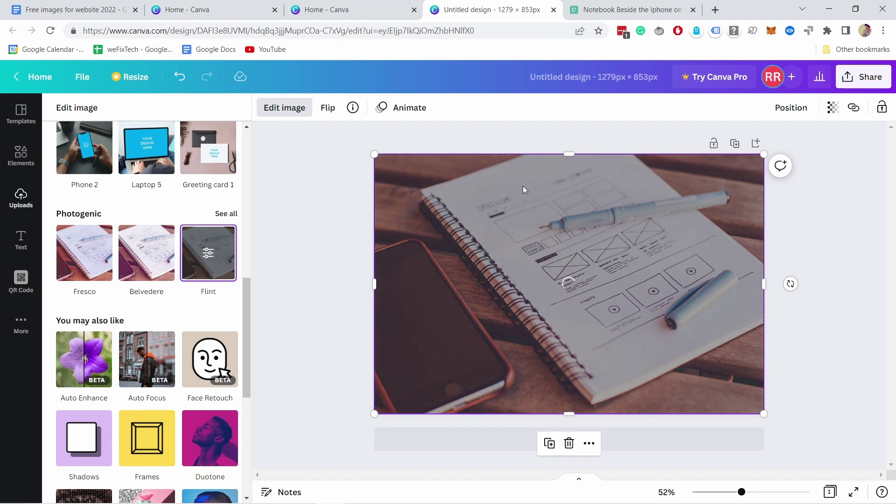
pyautogui.scroll(-6, 166, 302)
pyautogui.scroll(-1, 150, 276)
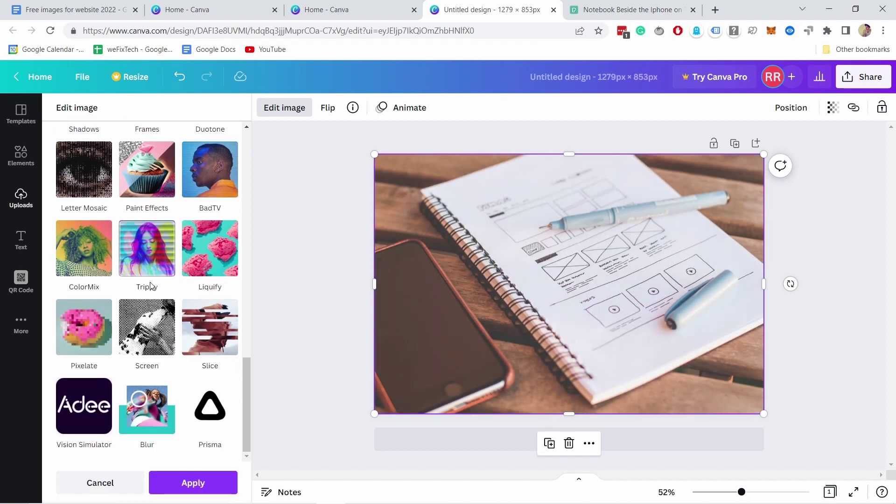
pyautogui.scroll(6, 194, 302)
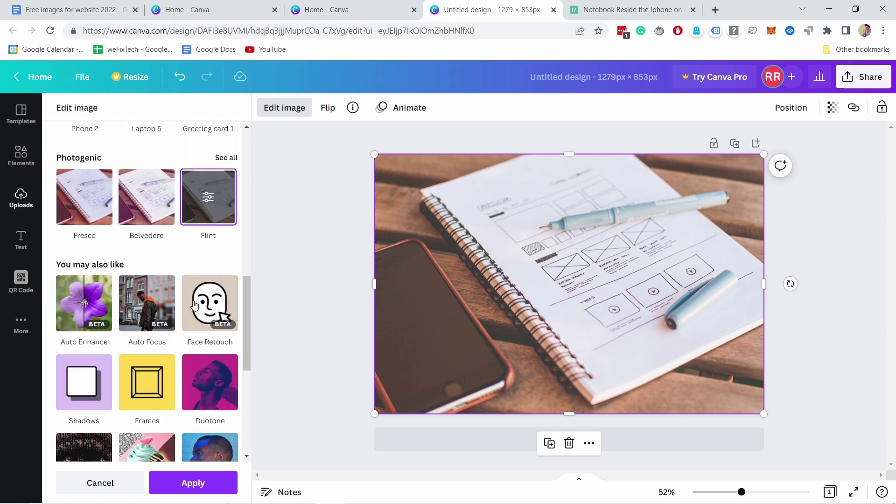
pyautogui.click(100, 483)
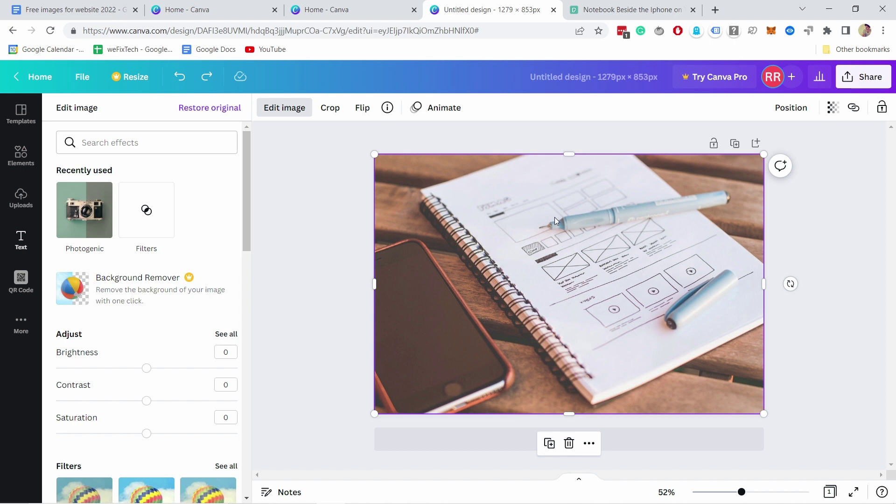
# Step: Browse the Text panel's heading presets and font combinations like Game On and Brunch
pyautogui.click(21, 240)
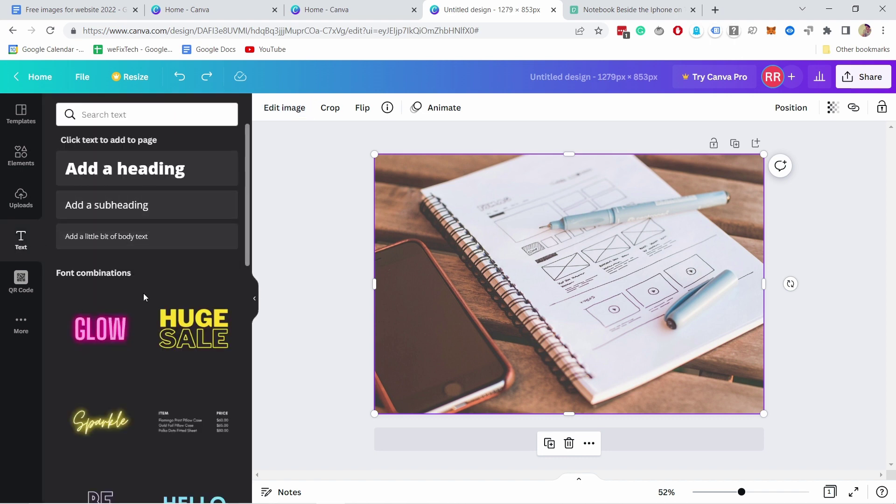
pyautogui.scroll(-10, 129, 343)
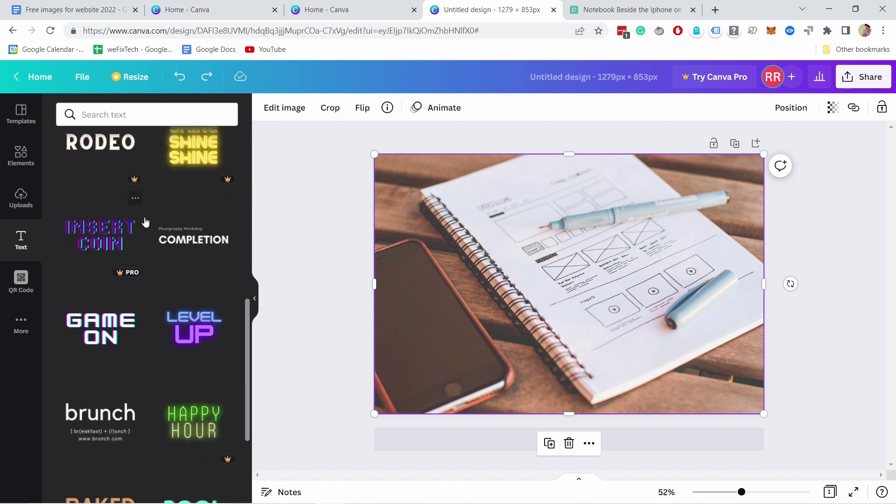
pyautogui.scroll(-3, 160, 261)
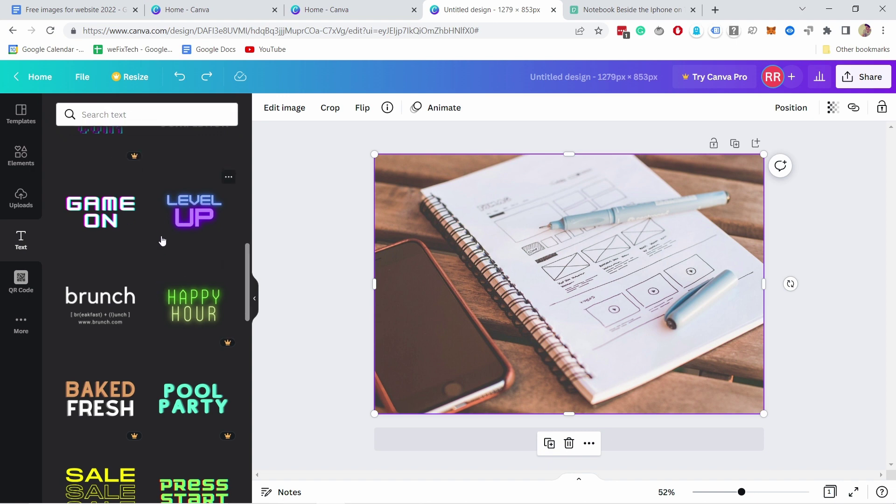
pyautogui.scroll(-2, 156, 214)
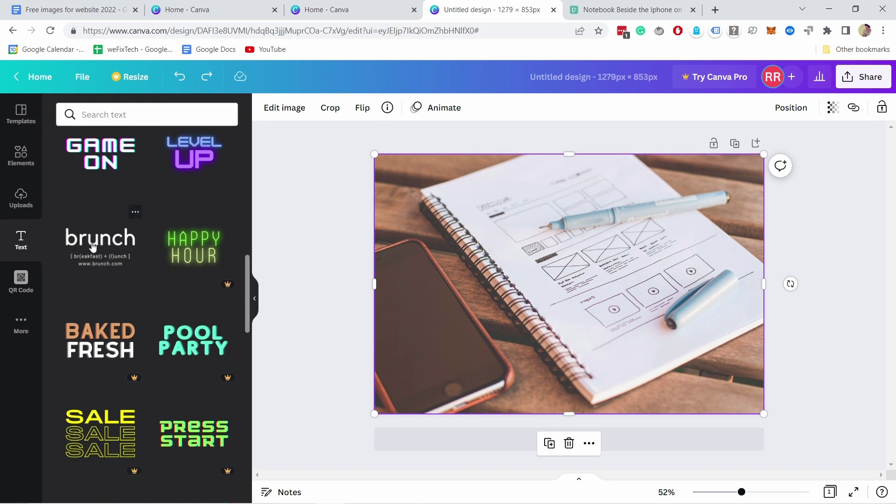
# Step: Place the Brunch text combination on the photo and delete its subtitle lines
pyautogui.moveTo(85, 242); pyautogui.dragTo(427, 233)
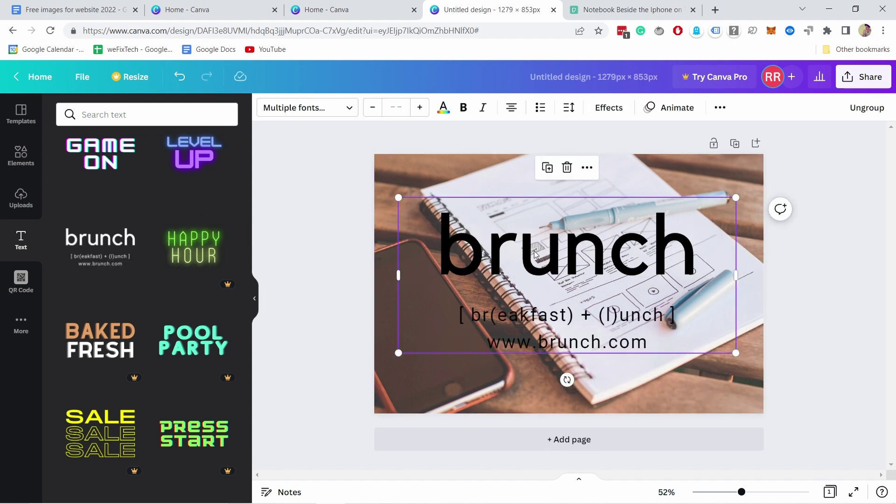
pyautogui.click(568, 257)
pyautogui.click(527, 318)
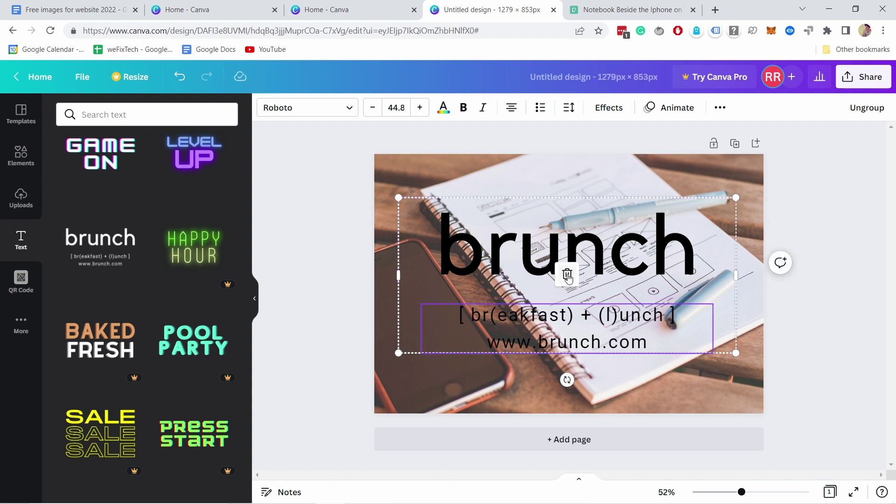
pyautogui.click(568, 275)
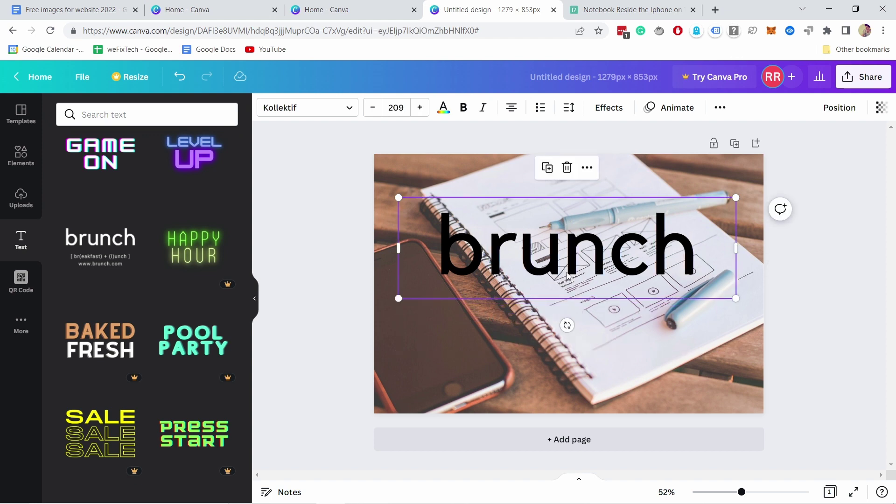
# Step: Rewrite the heading as 'How to create a design' and set its font size to 100
pyautogui.doubleClick(558, 250)
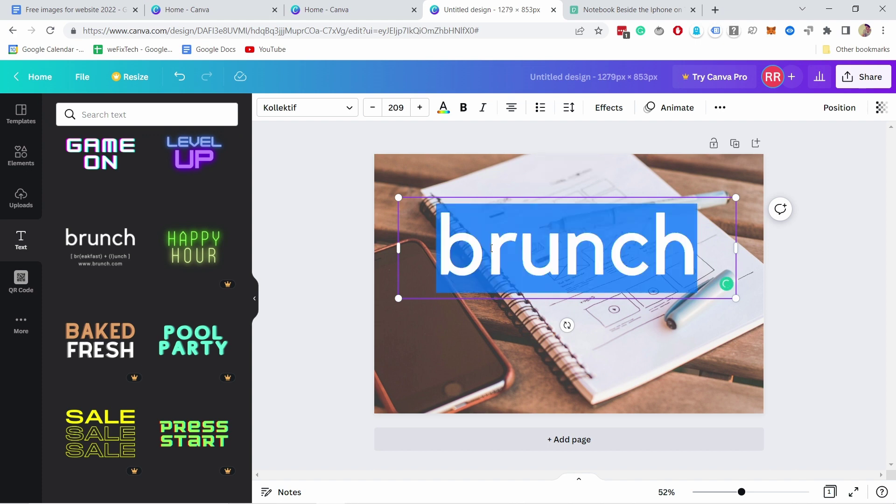
pyautogui.write('How to create a design')
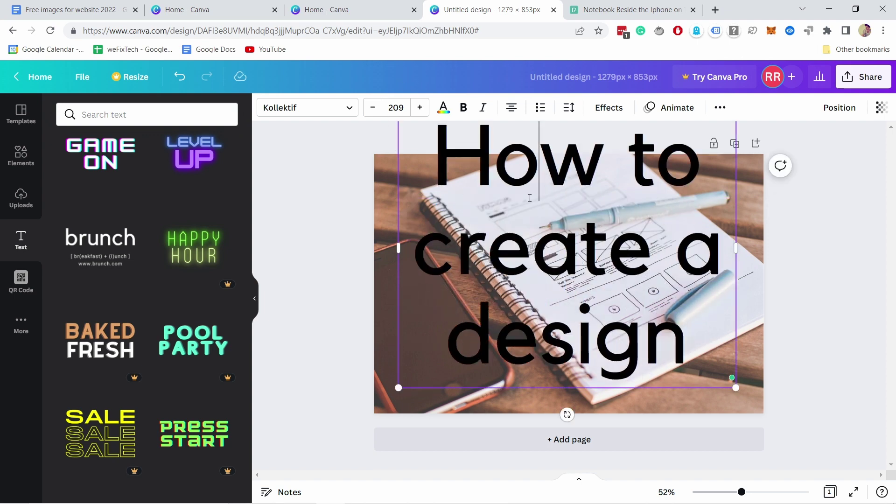
pyautogui.hotkey('ctrl', 'a')
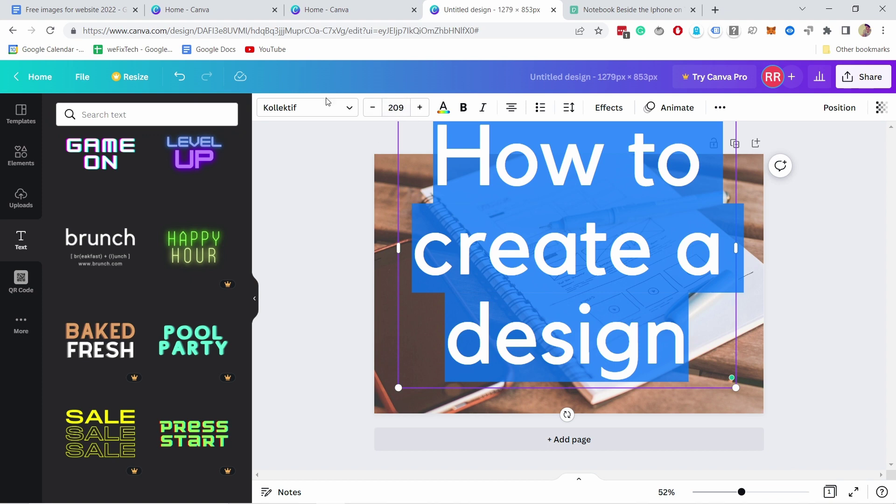
pyautogui.click(404, 109)
pyautogui.write('1')
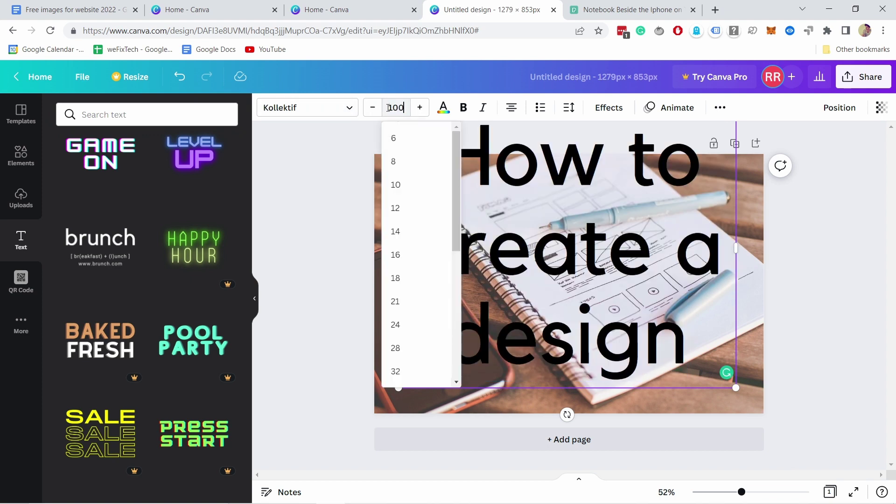
pyautogui.write('00')
pyautogui.press('Return')
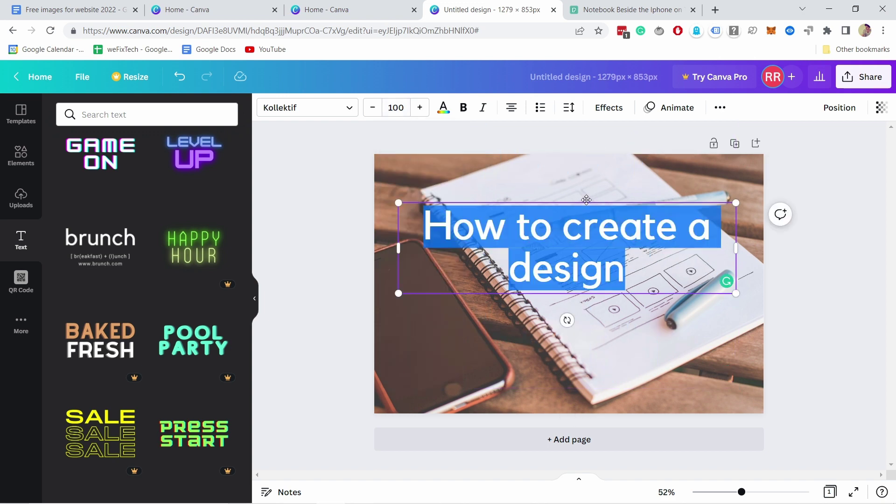
# Step: Move the heading near the top of the photo and make it bold
pyautogui.moveTo(587, 200); pyautogui.dragTo(593, 156)
pyautogui.click(648, 302)
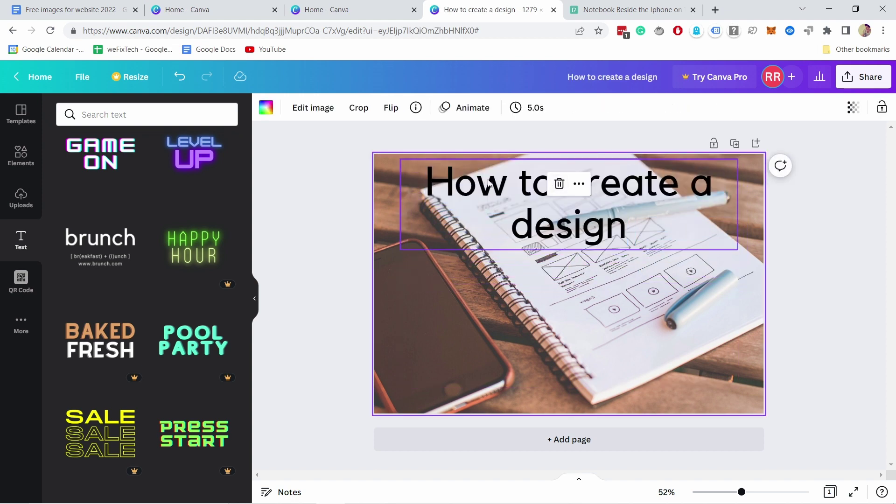
pyautogui.click(483, 161)
pyautogui.click(484, 158)
pyautogui.click(473, 195)
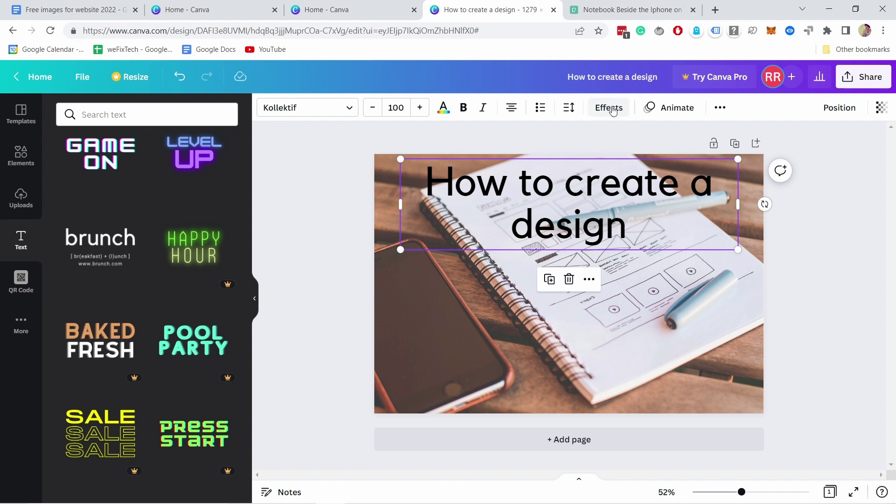
pyautogui.click(469, 111)
# Step: Add a Background effect to the heading with roundness 39 and spread 21
pyautogui.click(609, 110)
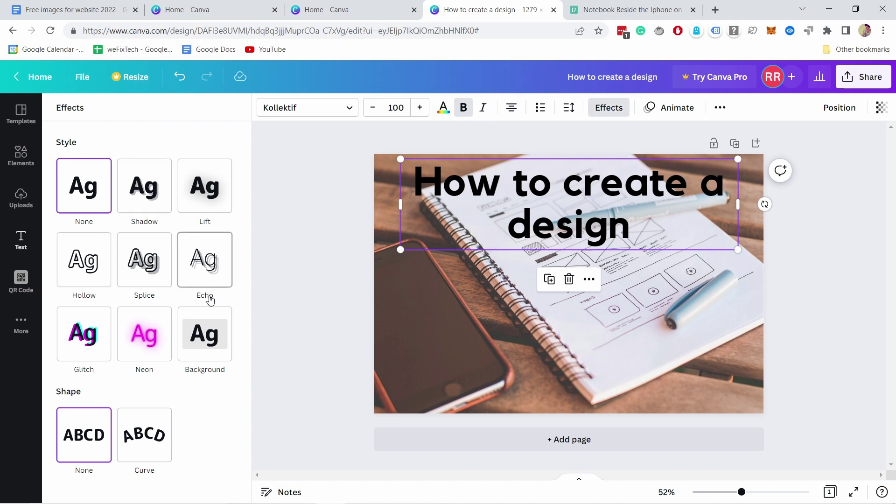
pyautogui.click(200, 346)
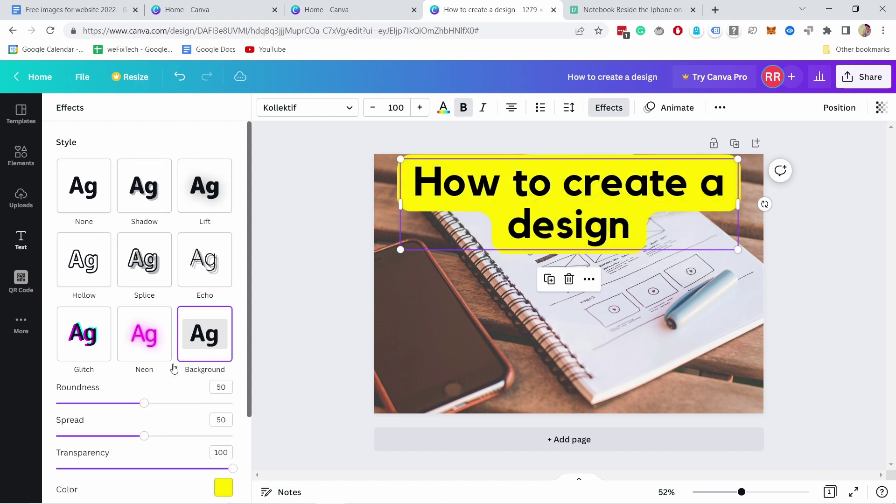
pyautogui.moveTo(144, 403); pyautogui.dragTo(125, 403)
pyautogui.moveTo(145, 438); pyautogui.dragTo(93, 433)
pyautogui.scroll(-3, 140, 397)
# Step: Make the background white at transparency 72, trying Curve but keeping the text straight
pyautogui.click(223, 377)
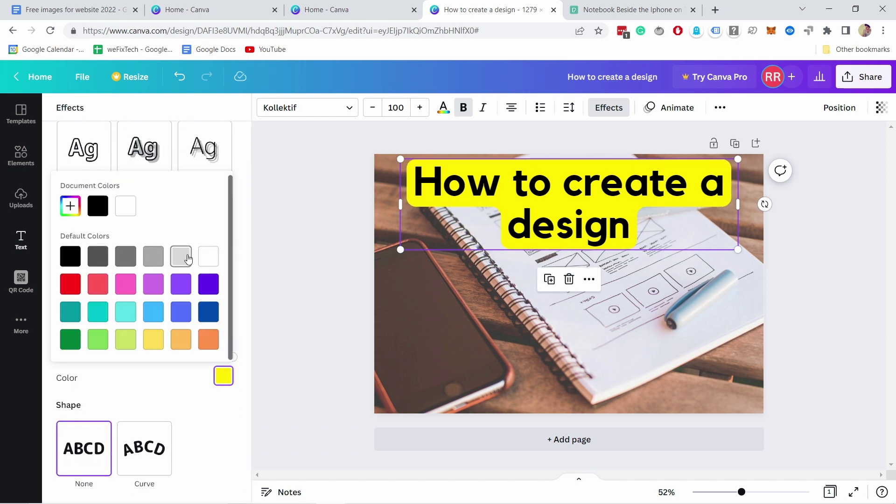
pyautogui.click(206, 261)
pyautogui.click(178, 401)
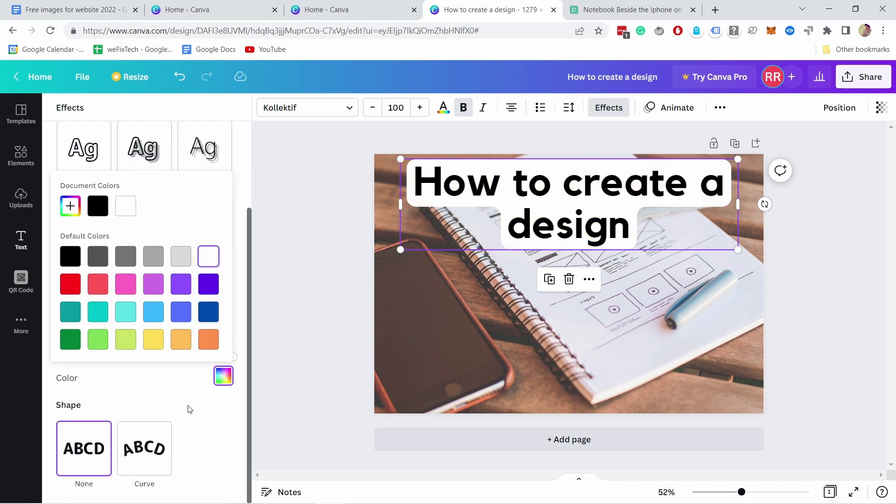
pyautogui.moveTo(232, 359); pyautogui.dragTo(183, 357)
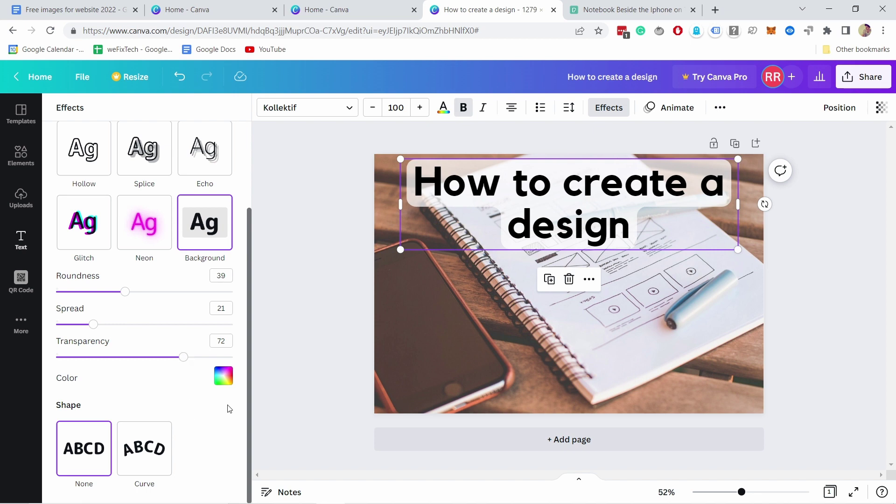
pyautogui.click(140, 457)
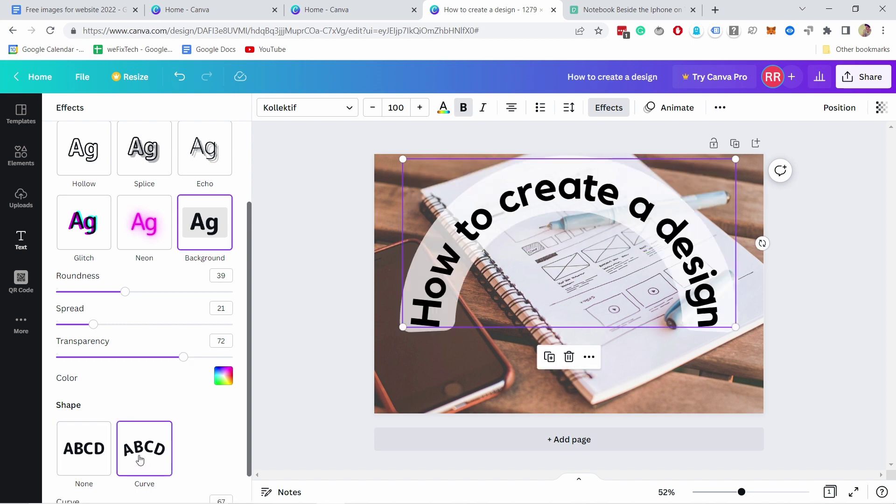
pyautogui.click(81, 464)
pyautogui.press('Escape')
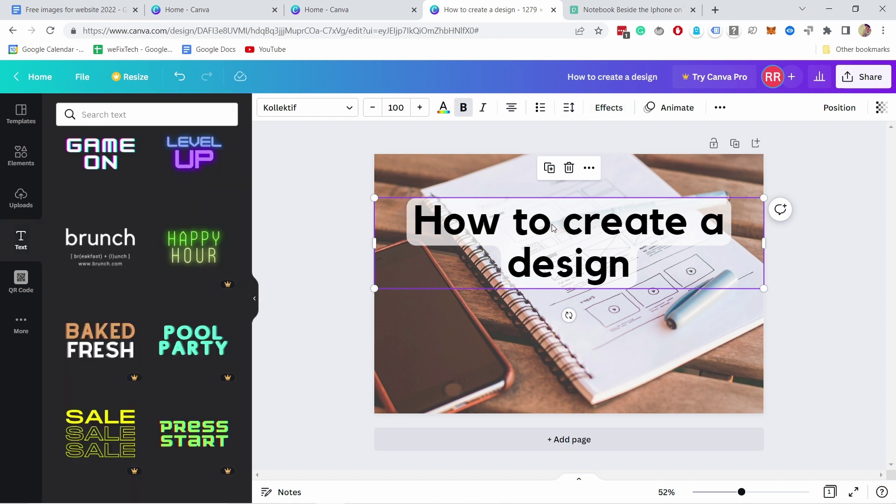
# Step: Search the Elements library for 'ribbon' graphics
pyautogui.click(366, 200)
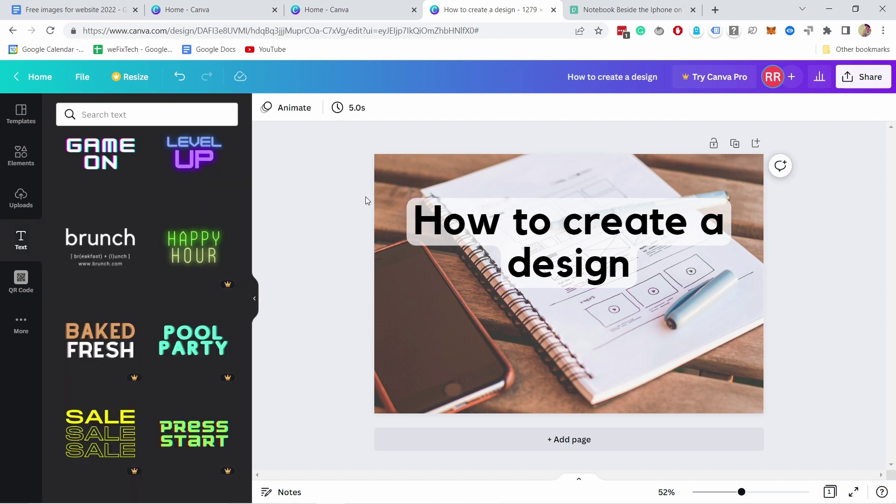
pyautogui.click(27, 162)
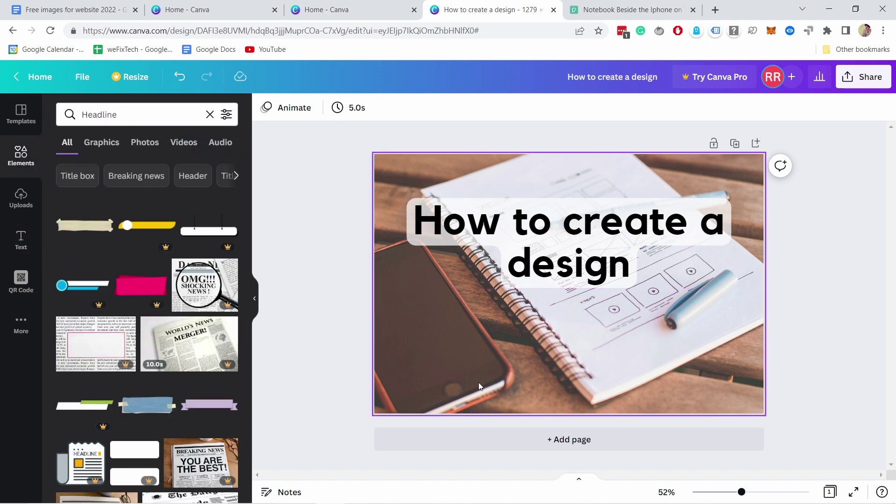
pyautogui.click(132, 115)
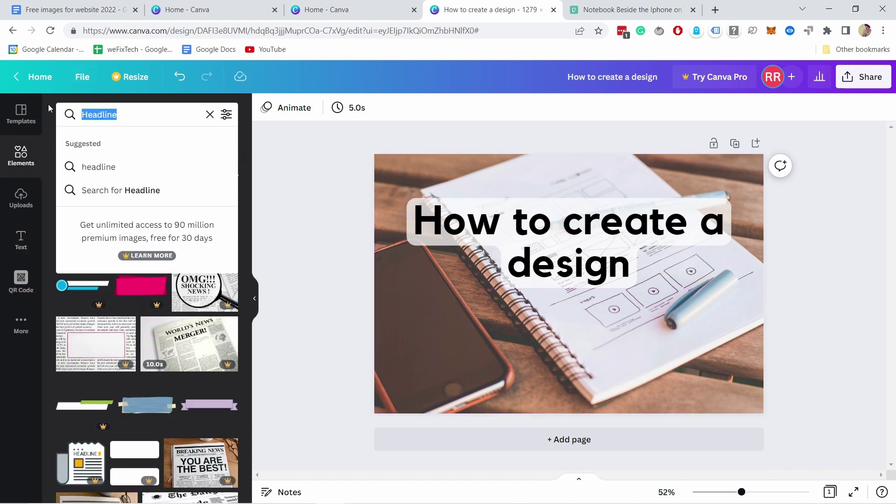
pyautogui.press('BackSpace')
pyautogui.write('ribbon')
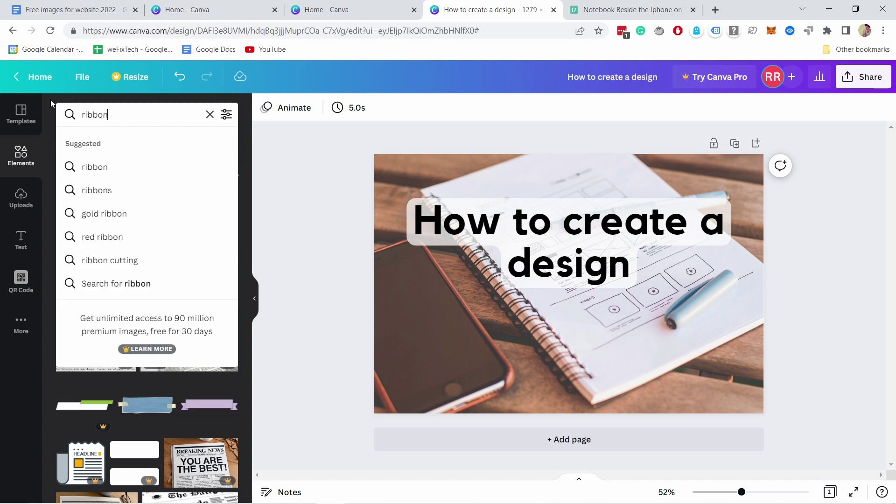
pyautogui.press('Return')
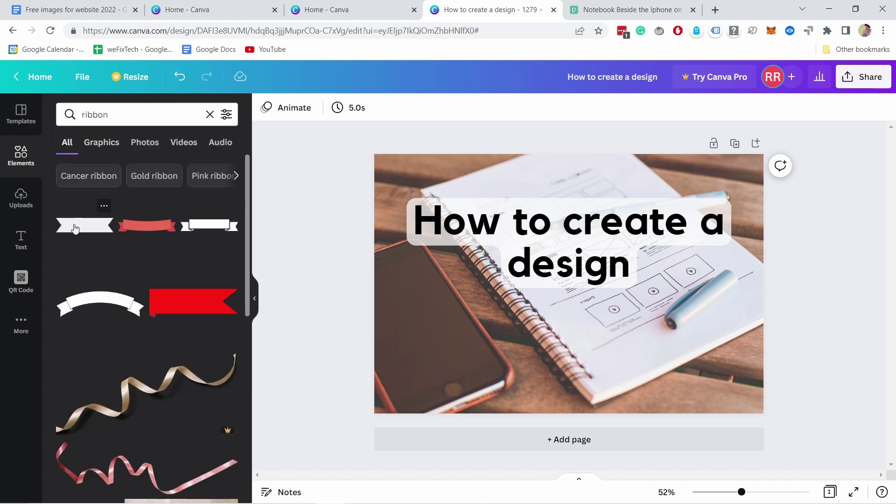
# Step: Place the white ribbon on the page and stretch it into a wide band
pyautogui.moveTo(116, 211); pyautogui.dragTo(302, 189)
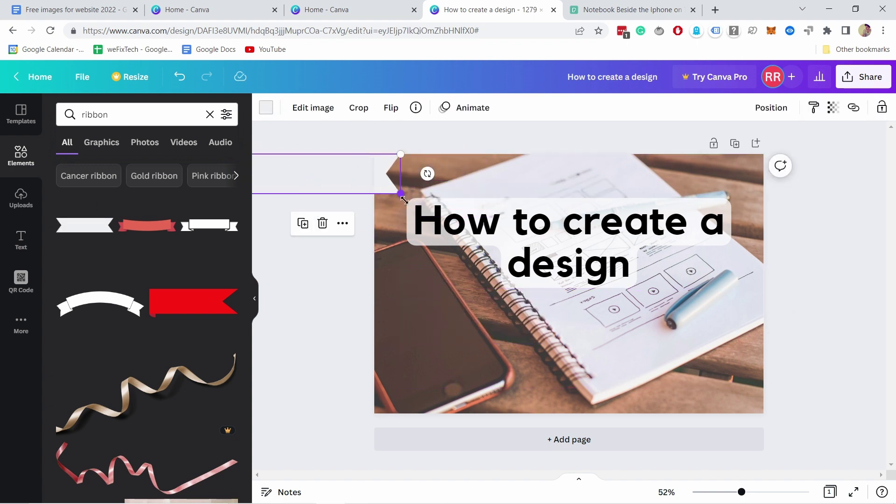
pyautogui.moveTo(400, 192); pyautogui.dragTo(461, 254)
pyautogui.moveTo(360, 198); pyautogui.dragTo(294, 170)
pyautogui.moveTo(388, 211); pyautogui.dragTo(800, 314)
pyautogui.moveTo(418, 178); pyautogui.dragTo(42, 177)
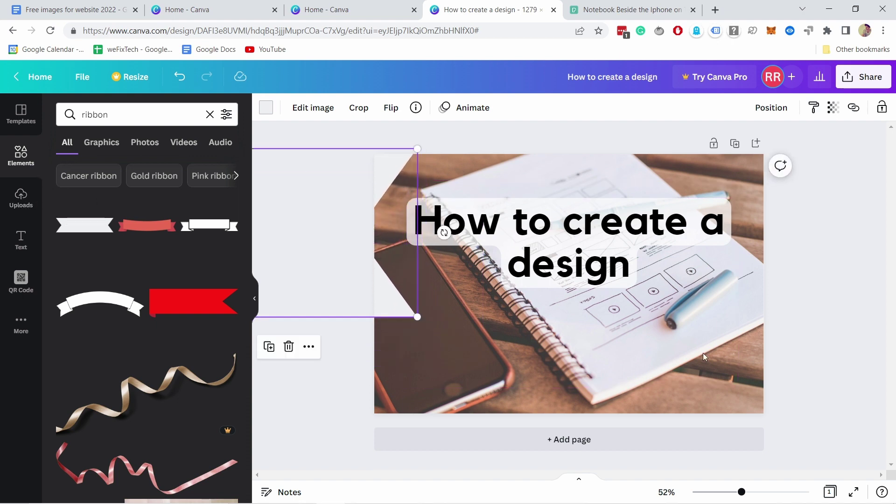
pyautogui.click(852, 345)
pyautogui.click(390, 308)
# Step: Enlarge the ribbon, shift it mostly off the left edge, then delete it
pyautogui.moveTo(417, 319); pyautogui.dragTo(799, 413)
pyautogui.moveTo(674, 363); pyautogui.dragTo(332, 372)
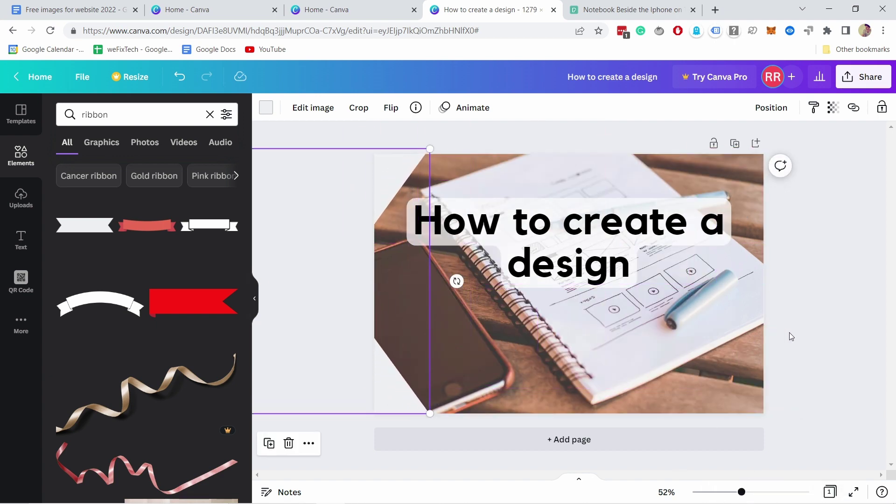
pyautogui.click(778, 351)
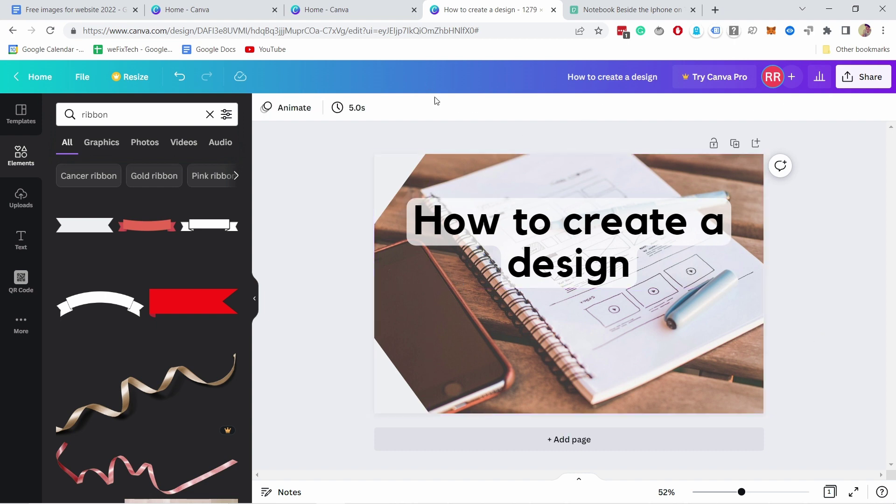
pyautogui.click(389, 175)
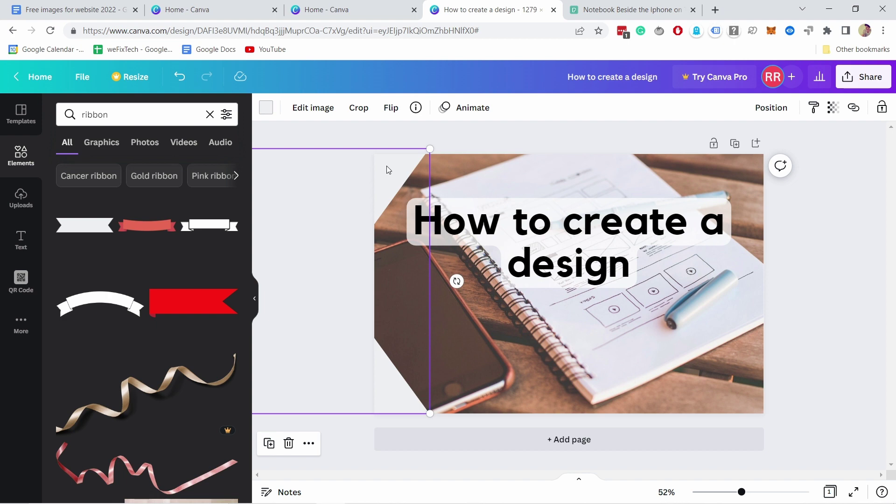
pyautogui.click(289, 445)
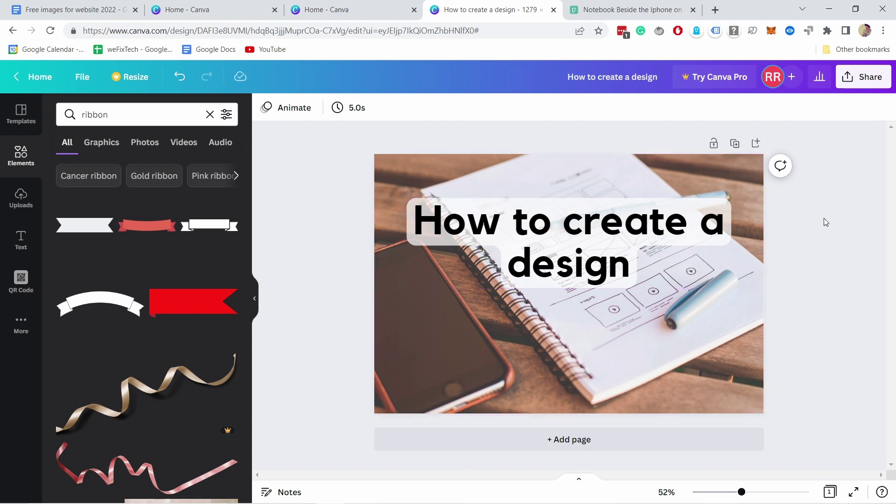
# Step: Download the design as a JPG file instead of PNG
pyautogui.click(853, 80)
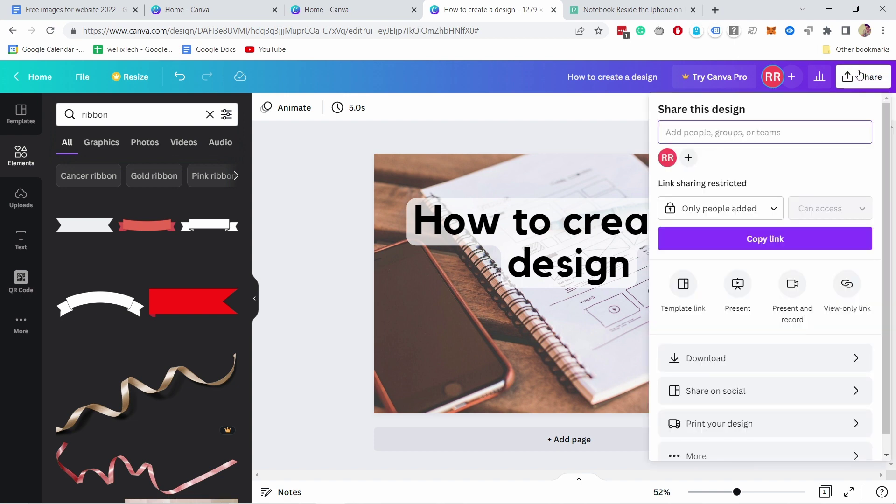
pyautogui.scroll(-1, 776, 189)
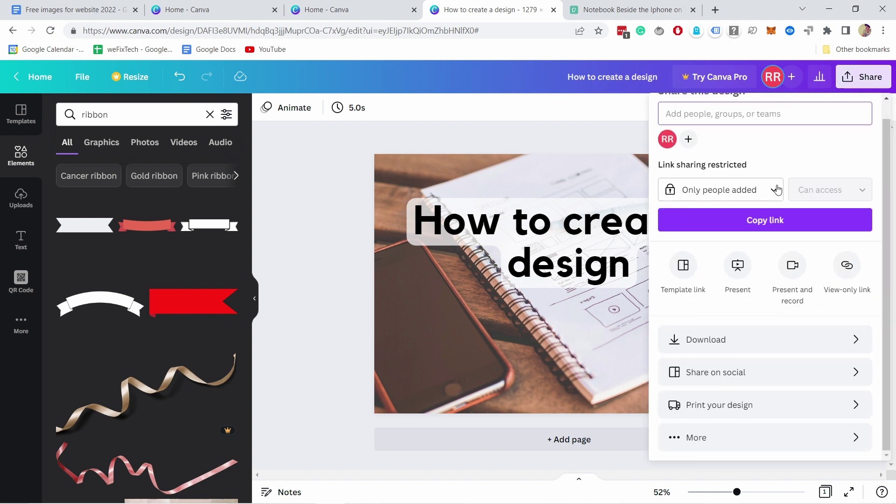
pyautogui.click(723, 346)
pyautogui.click(729, 161)
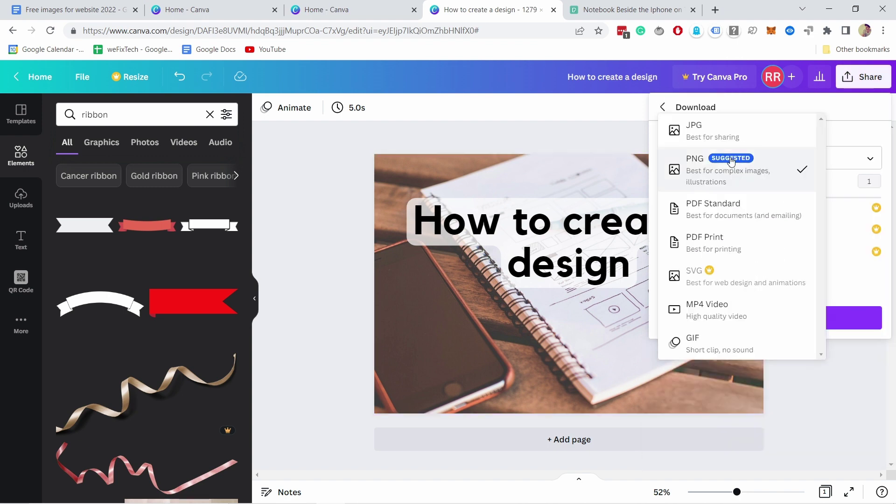
pyautogui.click(697, 134)
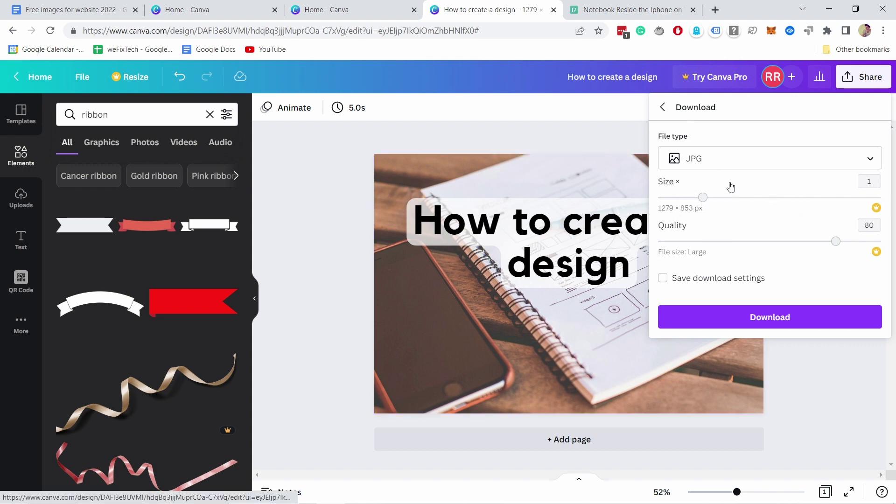
pyautogui.click(776, 319)
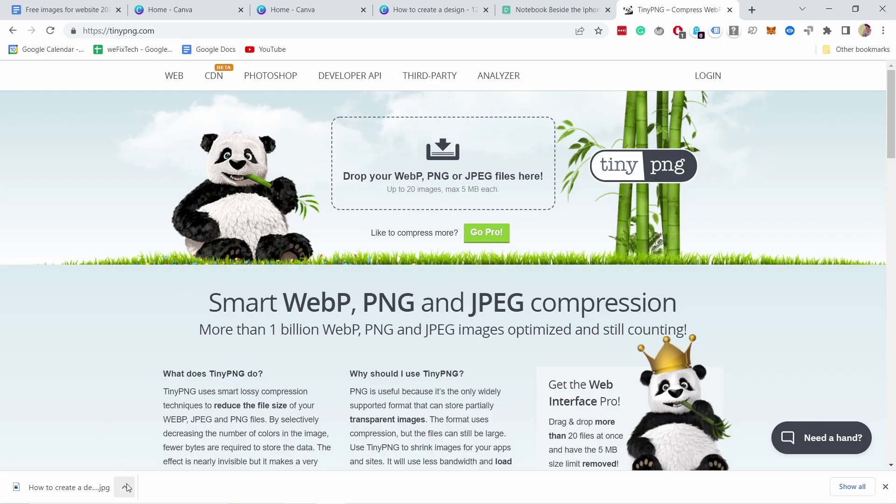
# Step: Drop the downloaded 'How to create a design.jpg' from its folder onto TinyPNG to compress it
pyautogui.click(127, 487)
pyautogui.click(145, 447)
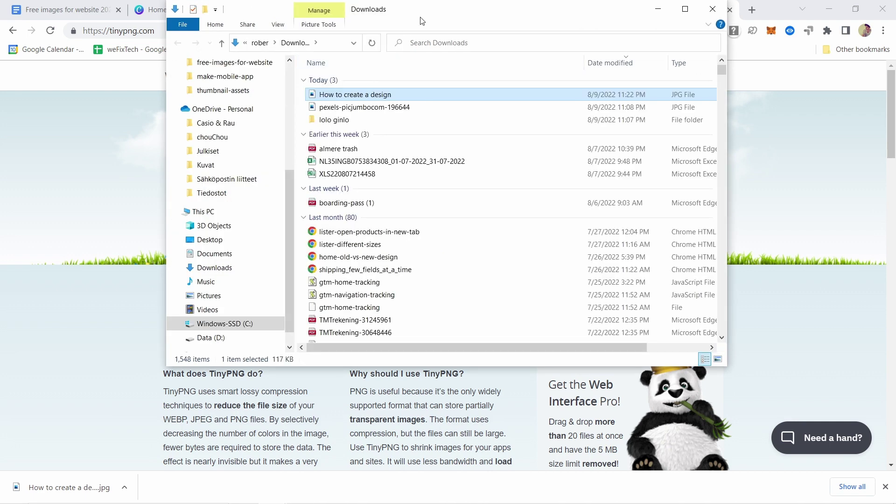
pyautogui.moveTo(421, 10); pyautogui.dragTo(782, 154)
pyautogui.moveTo(708, 241); pyautogui.dragTo(429, 156)
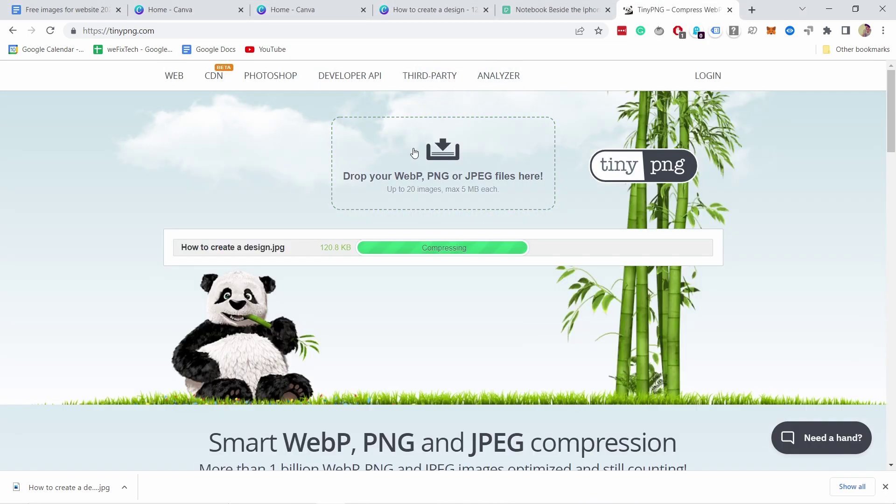